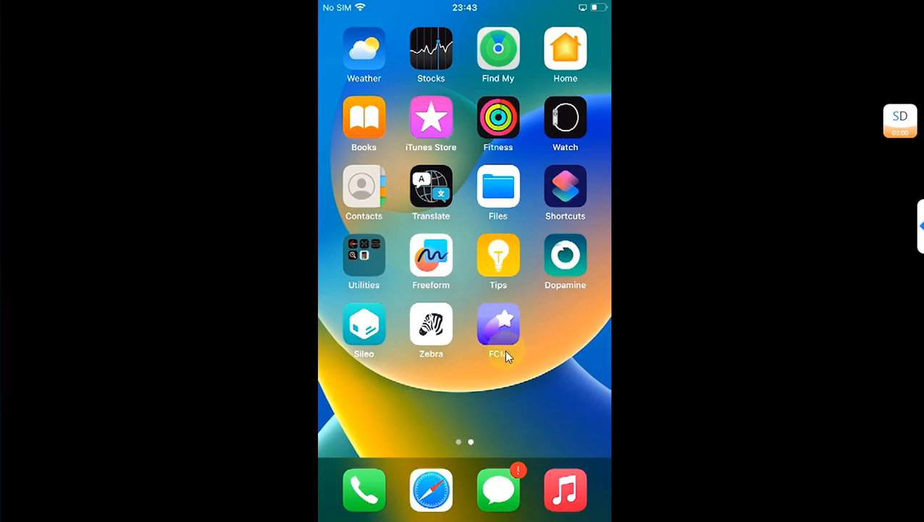
Launch FridaCodeManager from the FCM icon on the iPhone home screen
{"action": "left_click", "coordinate": [507, 331]}
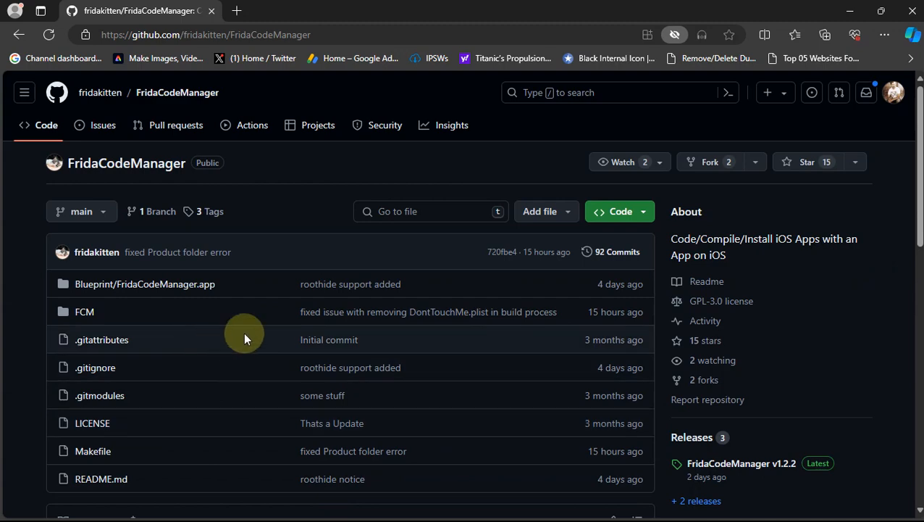
{"action": "scroll", "coordinate": [455, 339], "scroll_direction": "down", "scroll_amount": 3}
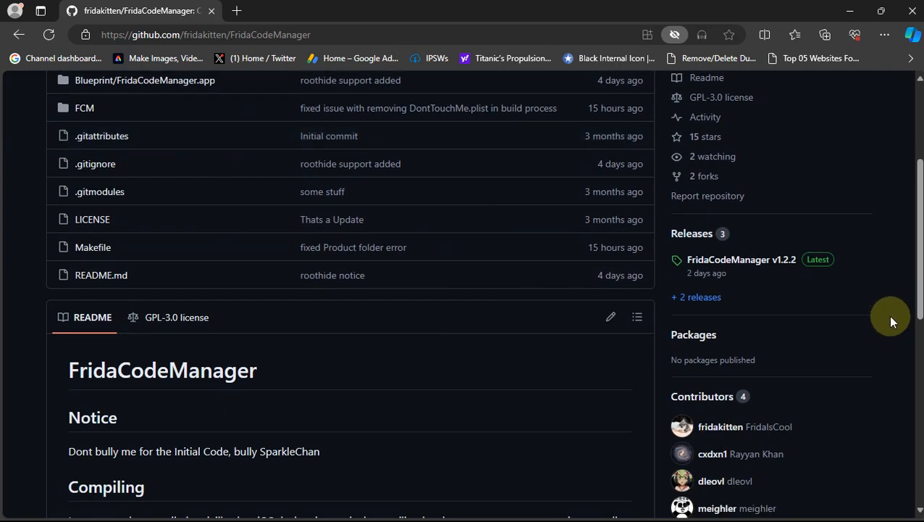
{"action": "scroll", "coordinate": [433, 367], "scroll_direction": "down", "scroll_amount": 1}
{"action": "scroll", "coordinate": [489, 342], "scroll_direction": "up", "scroll_amount": 1}
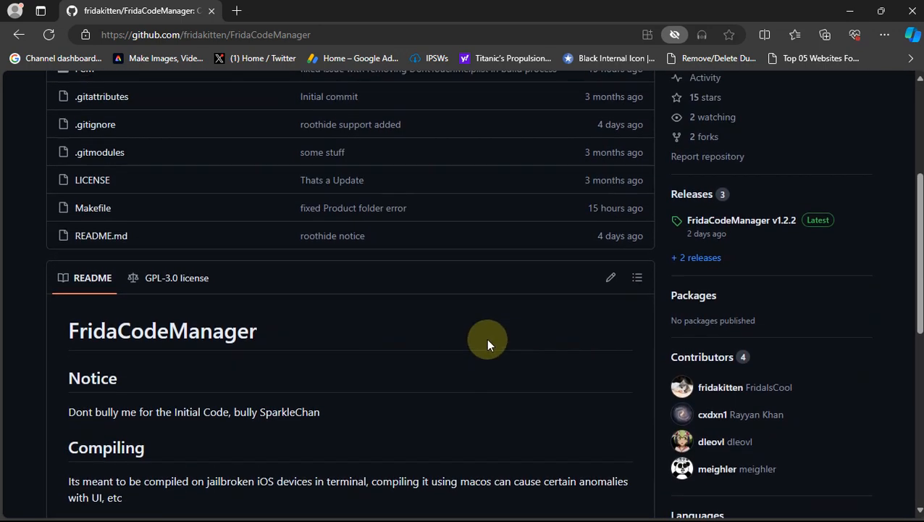
{"action": "scroll", "coordinate": [872, 329], "scroll_direction": "up", "scroll_amount": 4}
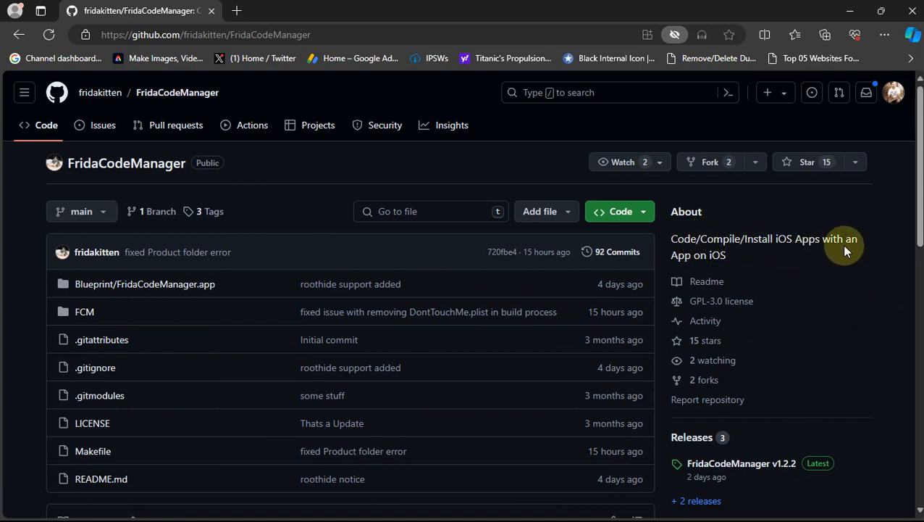
{"action": "scroll", "coordinate": [681, 232], "scroll_direction": "down", "scroll_amount": 1}
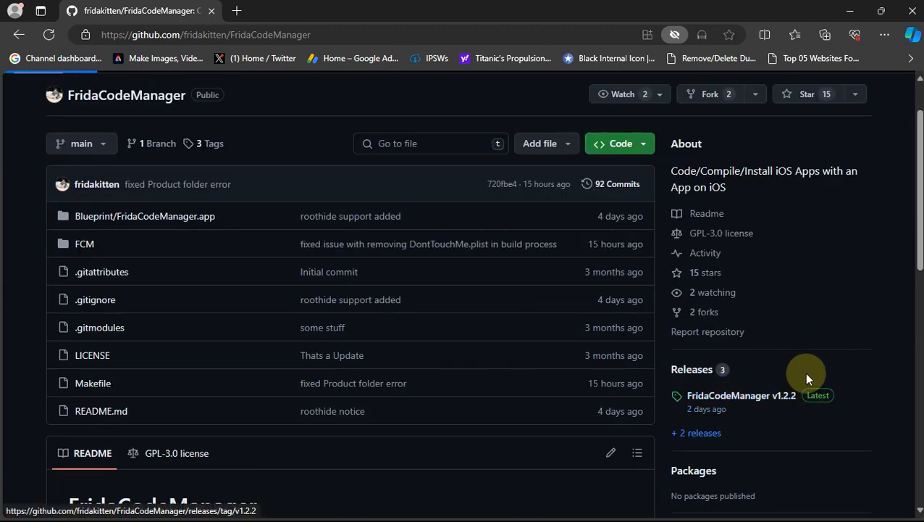
Show the FridaCodeManager v1.2.2 release with its roothide and rootless .deb assets
{"action": "left_click", "coordinate": [738, 399]}
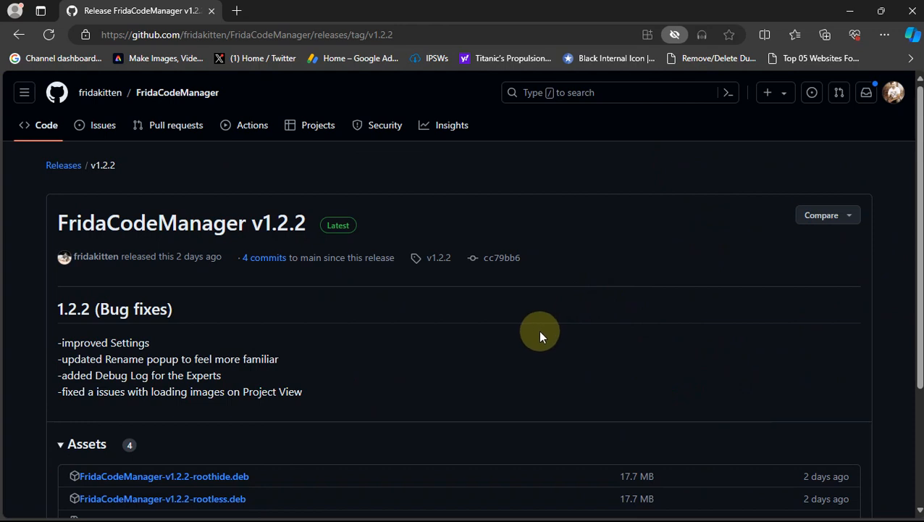
{"action": "scroll", "coordinate": [394, 329], "scroll_direction": "down", "scroll_amount": 2}
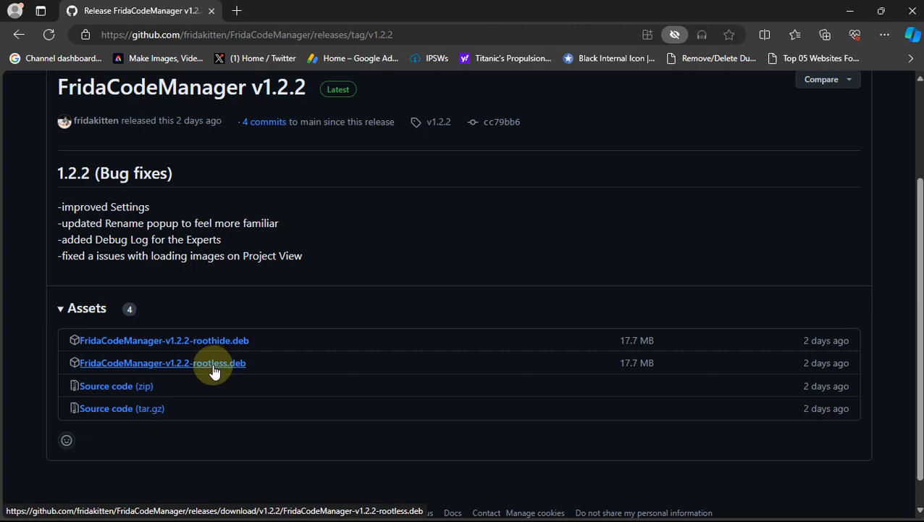
{"action": "scroll", "coordinate": [586, 235], "scroll_direction": "up", "scroll_amount": 2}
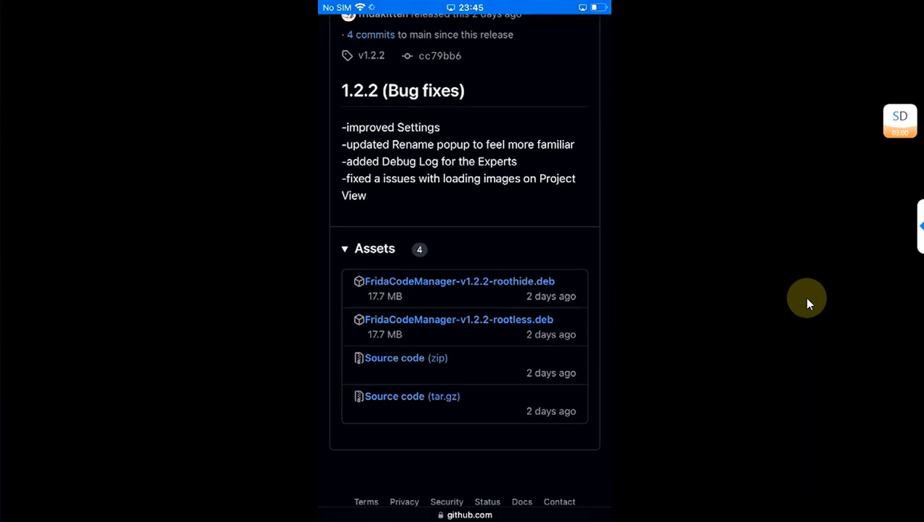
Download FridaCodeManager-v1.2.2-rootless.deb in Safari to the Downloads folder
{"action": "left_click", "coordinate": [507, 324]}
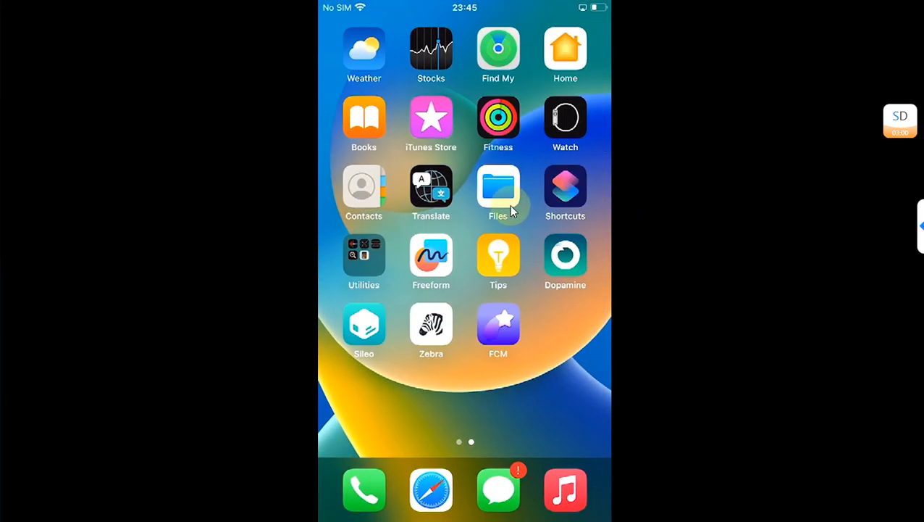
Share the downloaded rootless .deb from Files > Downloads to Sileo and install it
{"action": "left_click", "coordinate": [508, 196]}
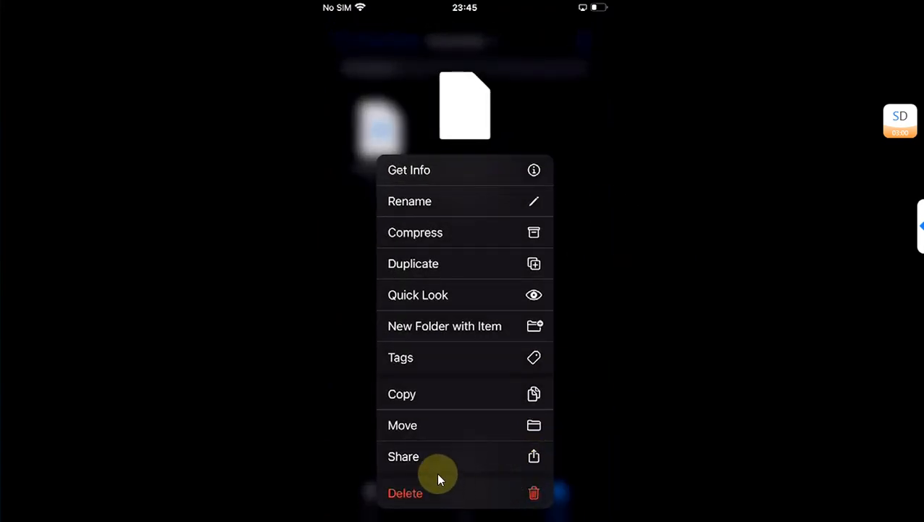
{"action": "left_click", "coordinate": [436, 461]}
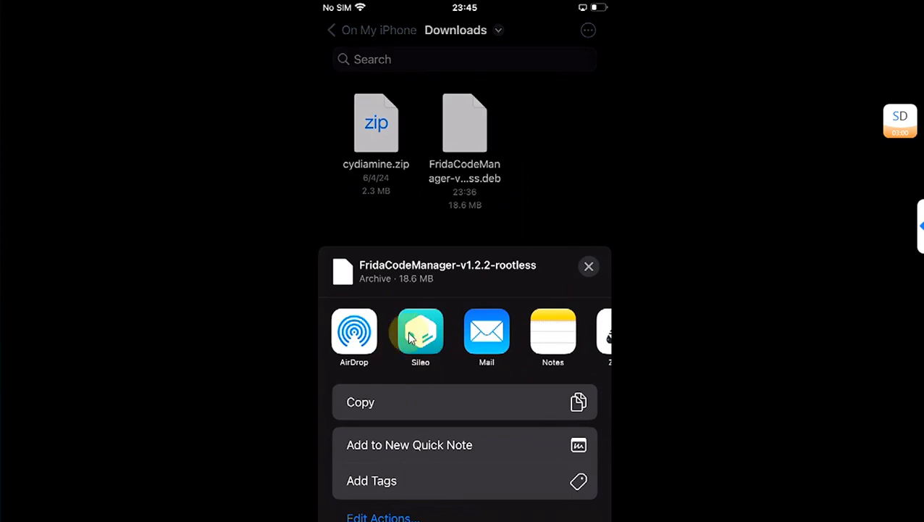
{"action": "left_click", "coordinate": [418, 334]}
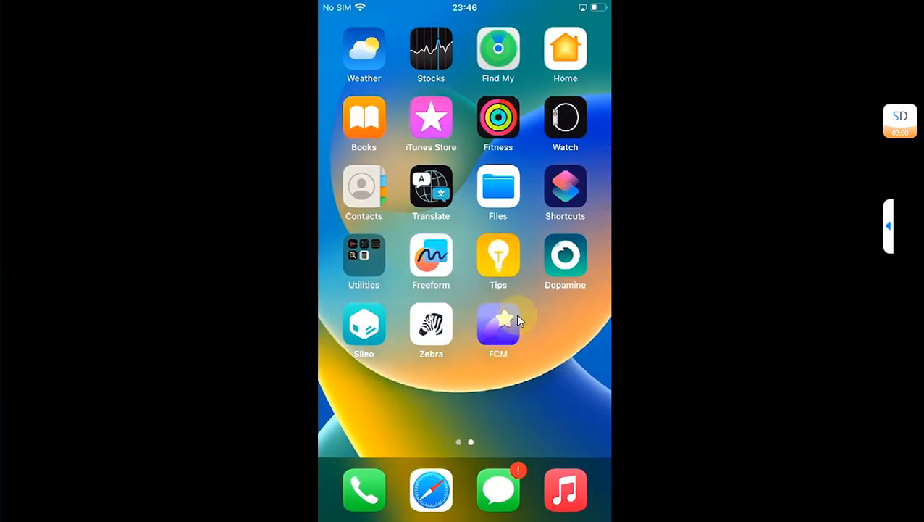
Create a Swift App project named TSS Checker with bundle identifier tss
{"action": "left_click", "coordinate": [514, 332]}
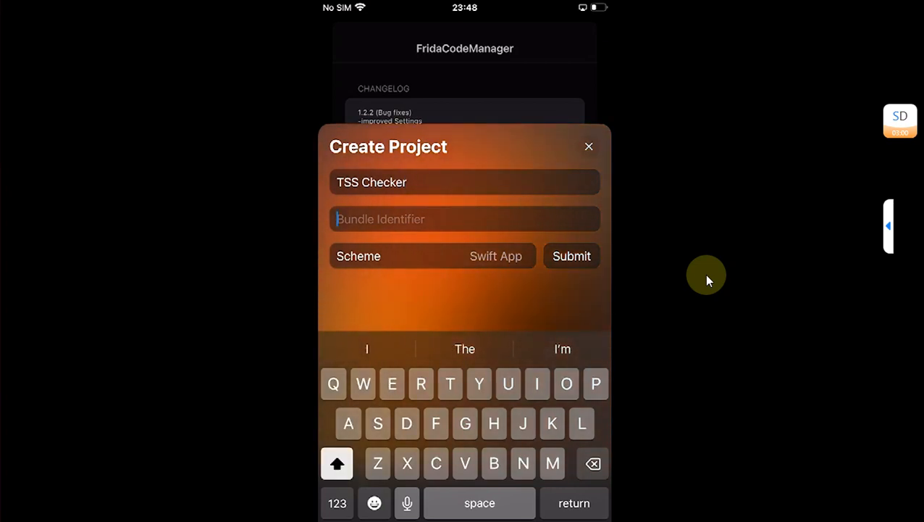
{"action": "type", "text": "t"}
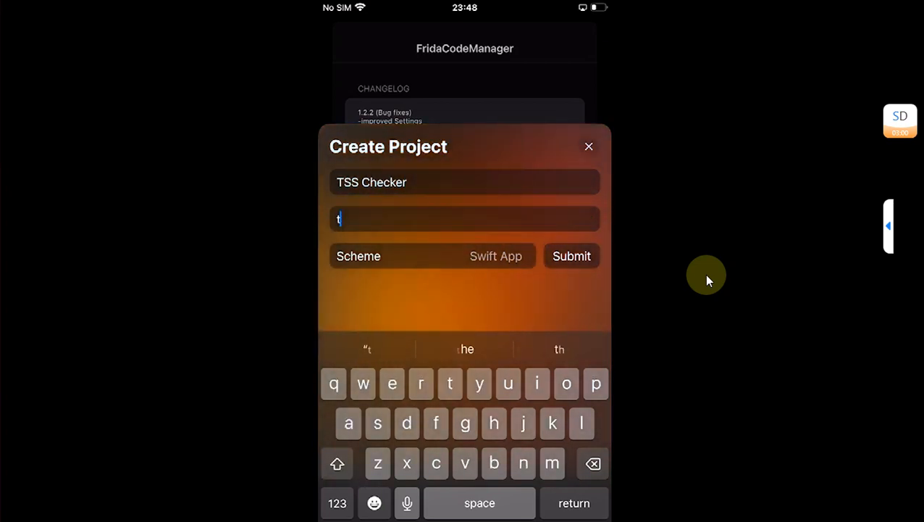
{"action": "type", "text": "ss"}
{"action": "key", "text": "Return"}
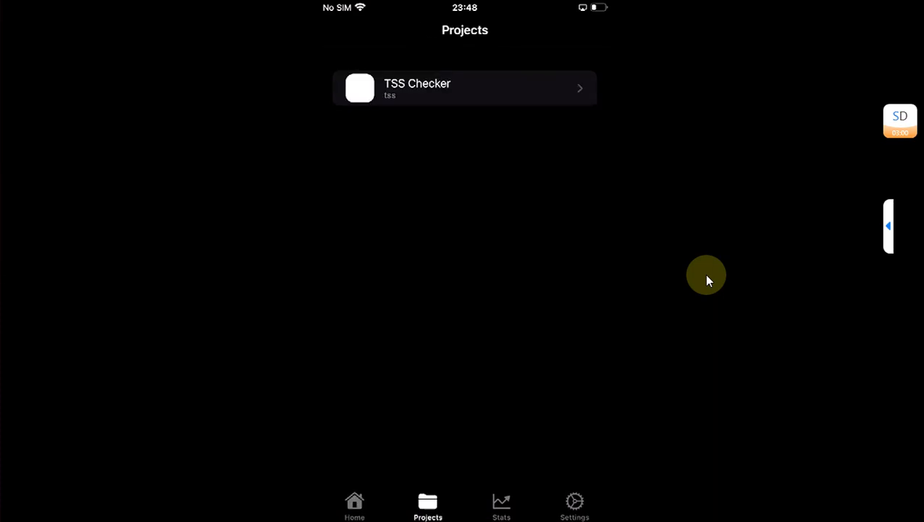
Browse TSS Checker's files and its Build/Create File actions, then view the Stats page
{"action": "left_click", "coordinate": [415, 132]}
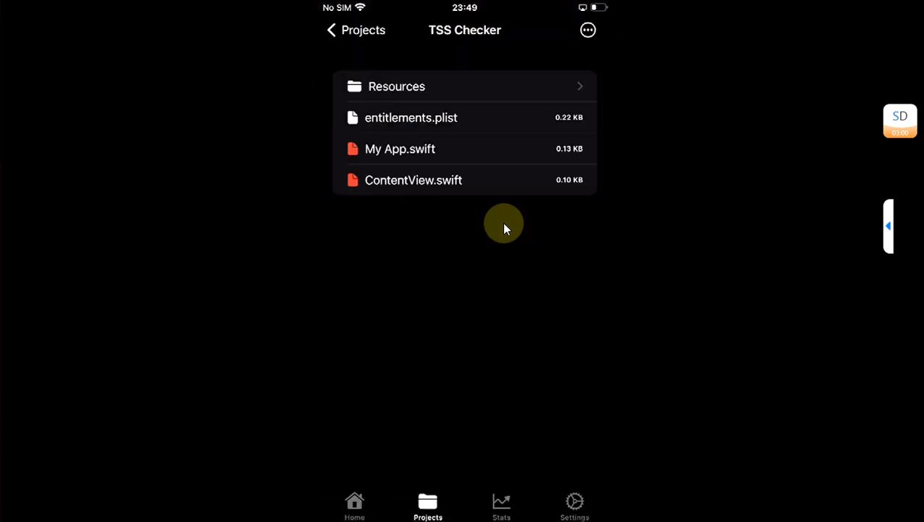
{"action": "left_click", "coordinate": [588, 30]}
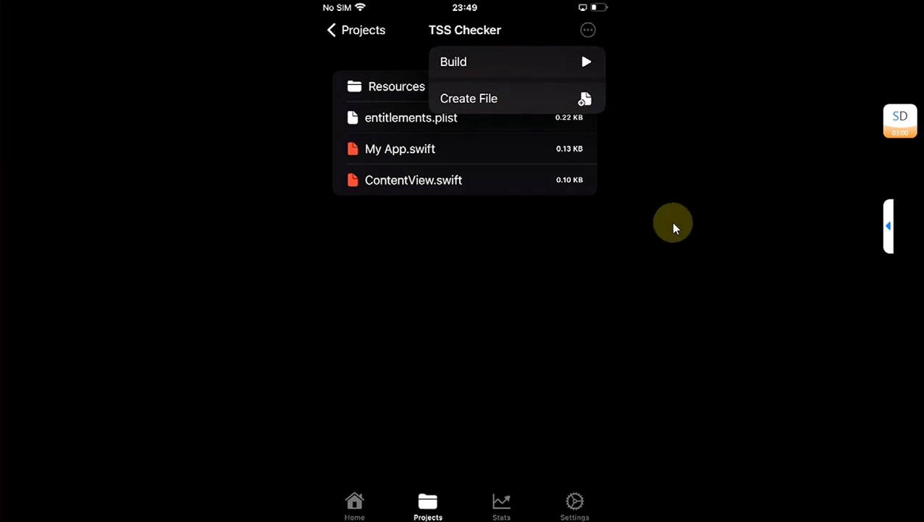
{"action": "left_click", "coordinate": [501, 505]}
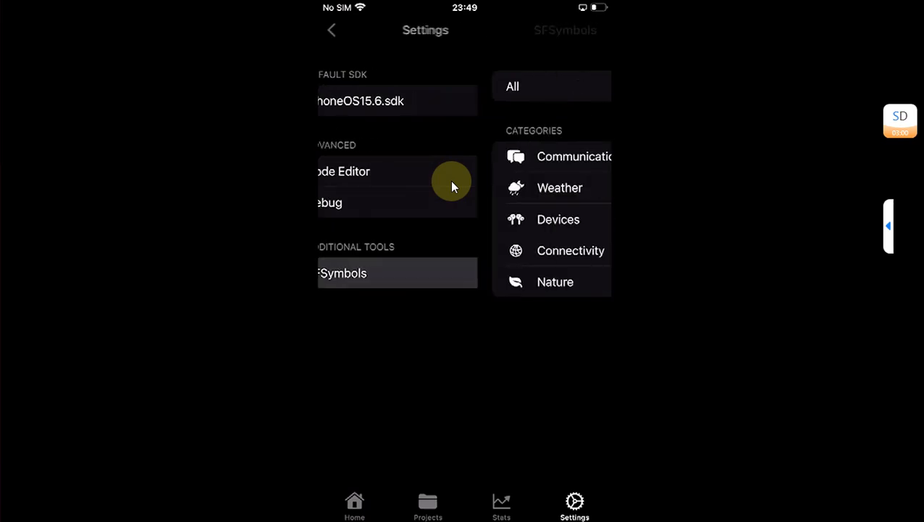
View the available SDKs list showing iPhoneOS15.6.sdk in Settings
{"action": "left_click", "coordinate": [475, 113]}
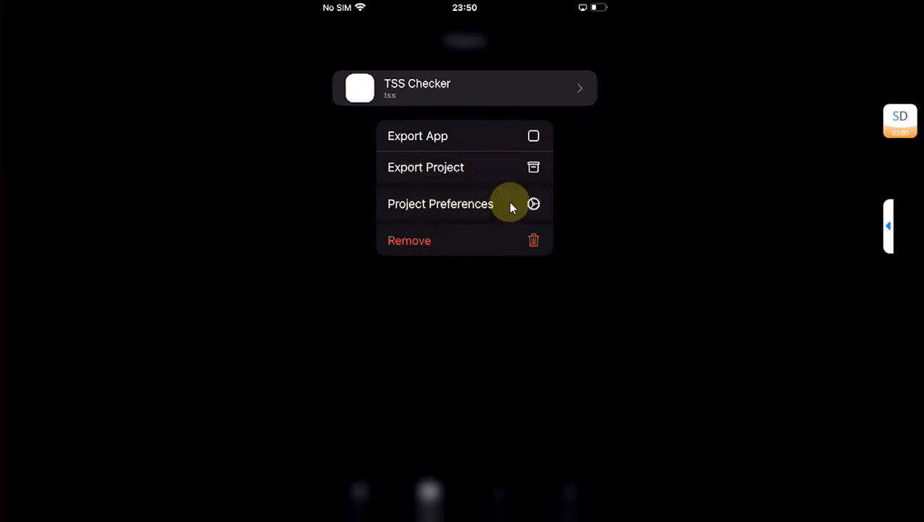
Choose Remove for the TSS Checker project, bringing up its confirmation dialog
{"action": "left_click", "coordinate": [457, 254]}
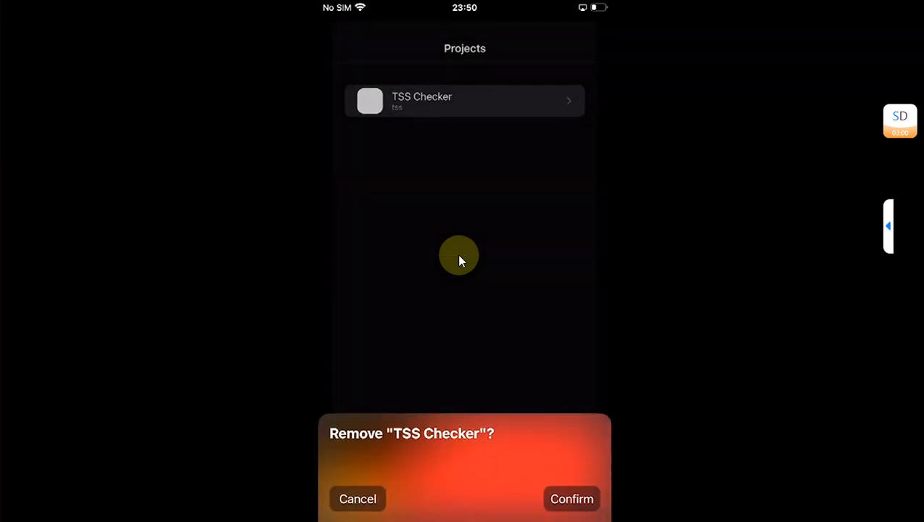